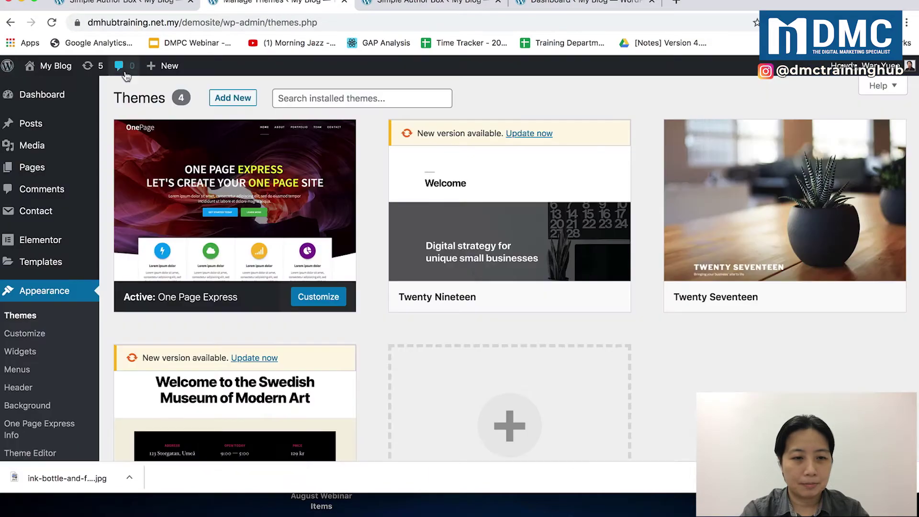
Step: Go to the Installed Plugins list
scroll(51, 397, "down", 3)
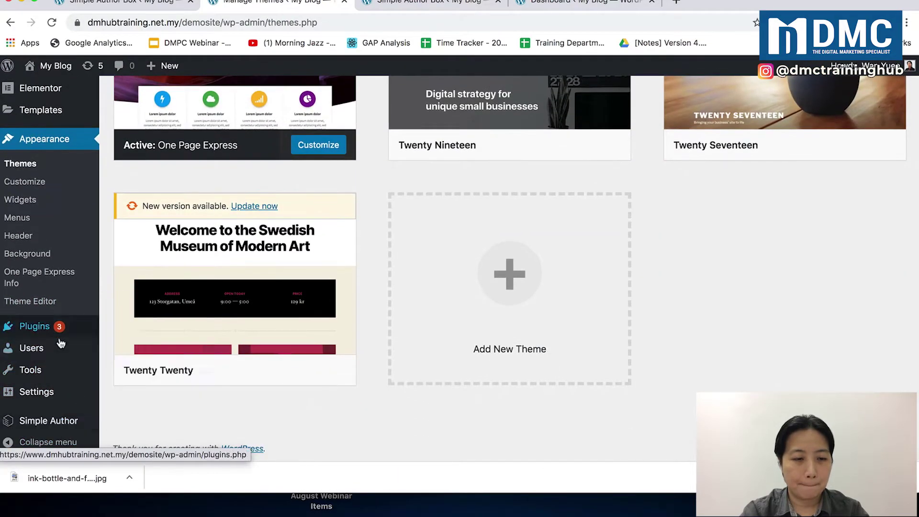
scroll(57, 181, "up", 3)
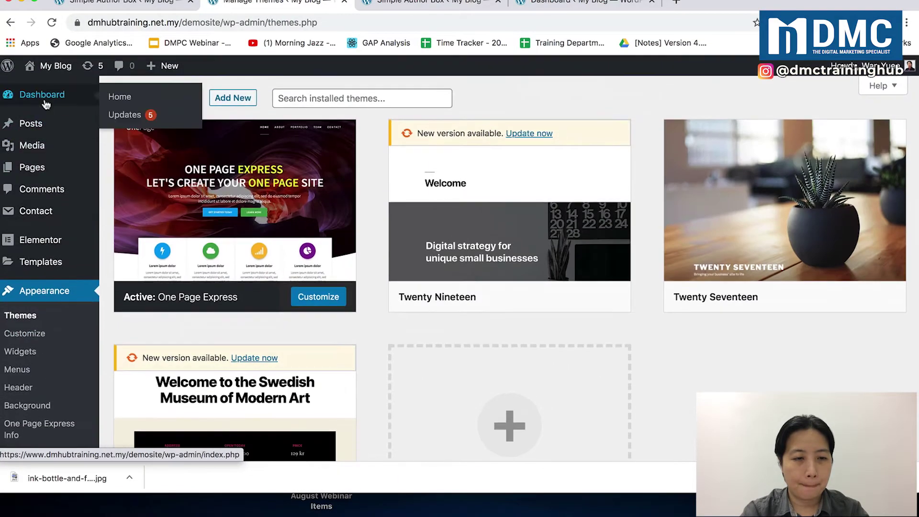
scroll(58, 344, "down", 3)
mouse_move(50, 328)
left_click(120, 328)
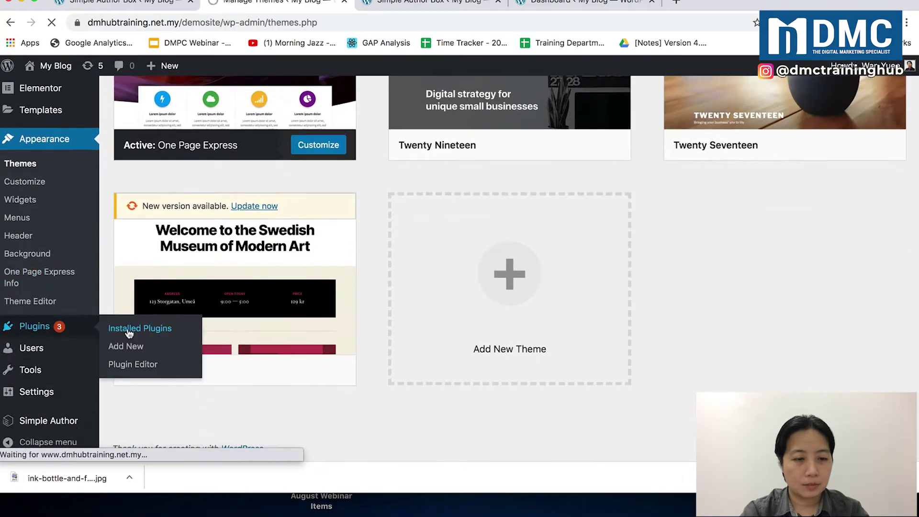
Step: Deactivate Simple Author Box, submitting 'temporary deactivation' as the feedback reason
scroll(201, 287, "down", 5)
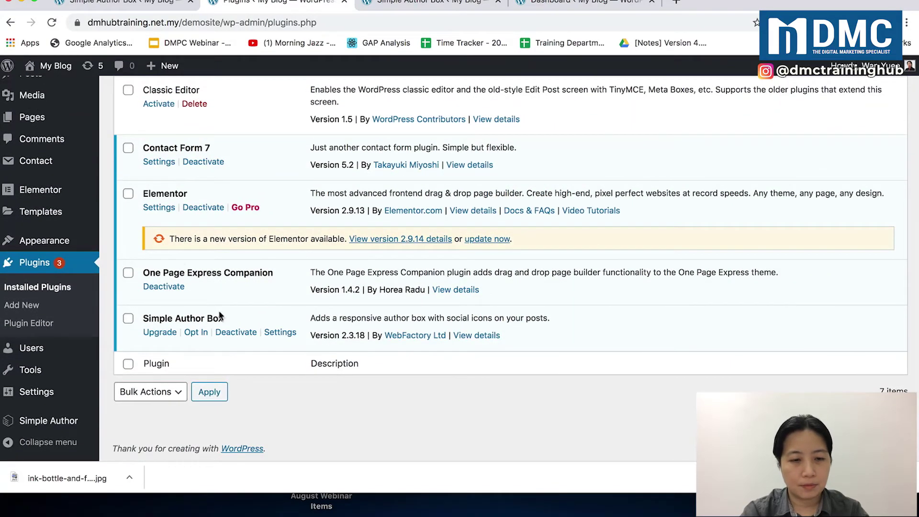
left_click_drag(224, 318, 143, 318)
key("super+c")
left_click(248, 331)
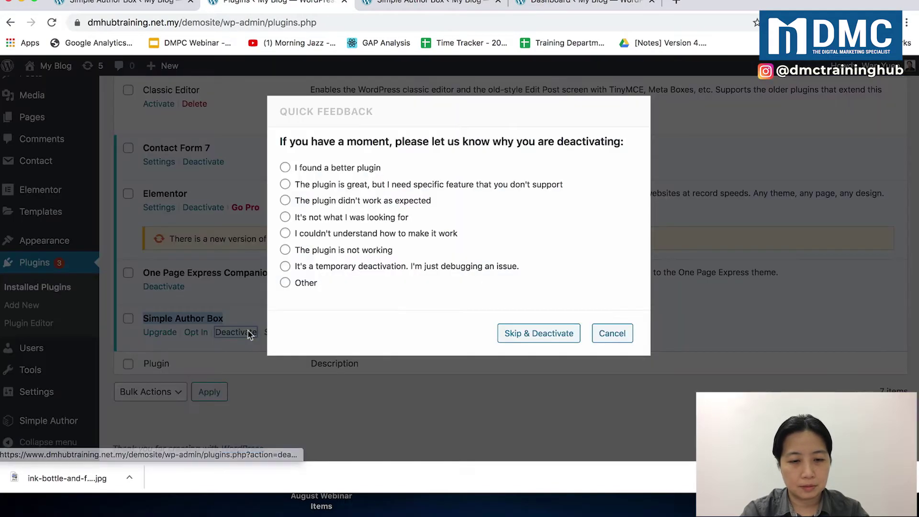
left_click(303, 283)
left_click(407, 268)
left_click(530, 334)
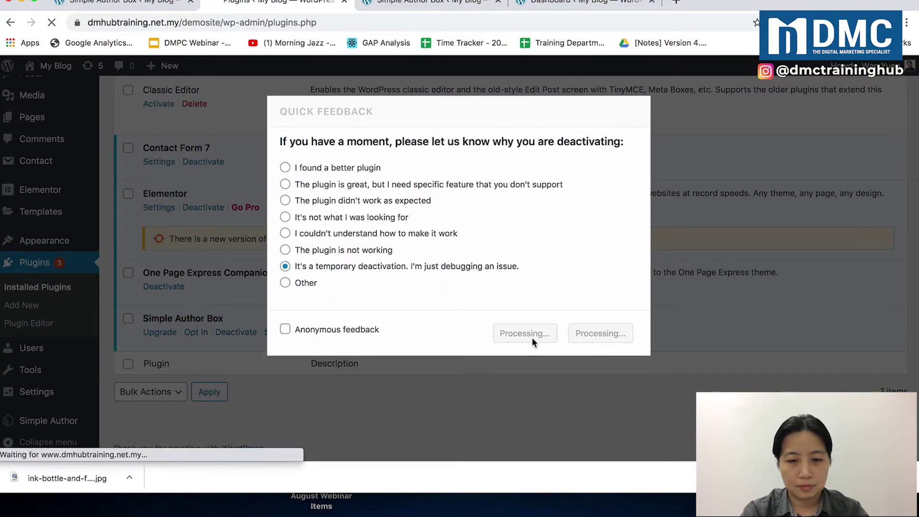
Step: Delete the deactivated Simple Author Box plugin and return to the Dashboard
scroll(225, 388, "down", 5)
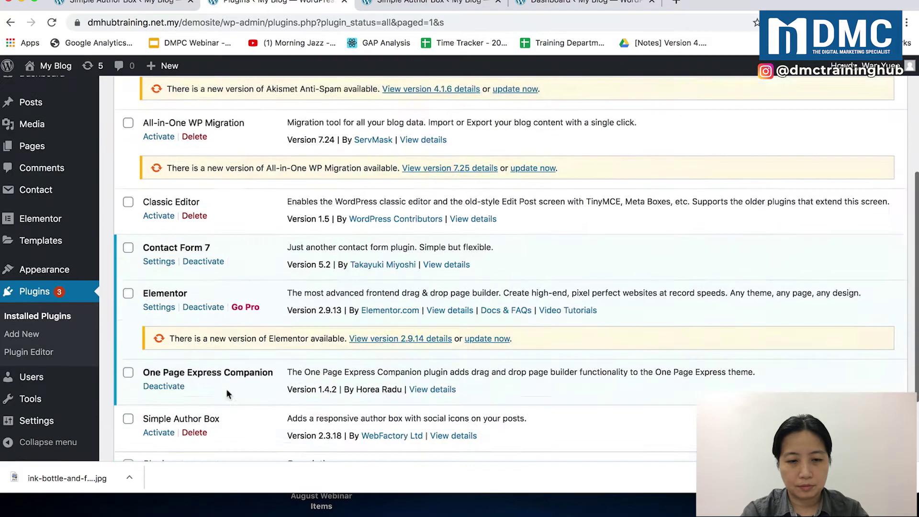
left_click(194, 393)
left_click(570, 108)
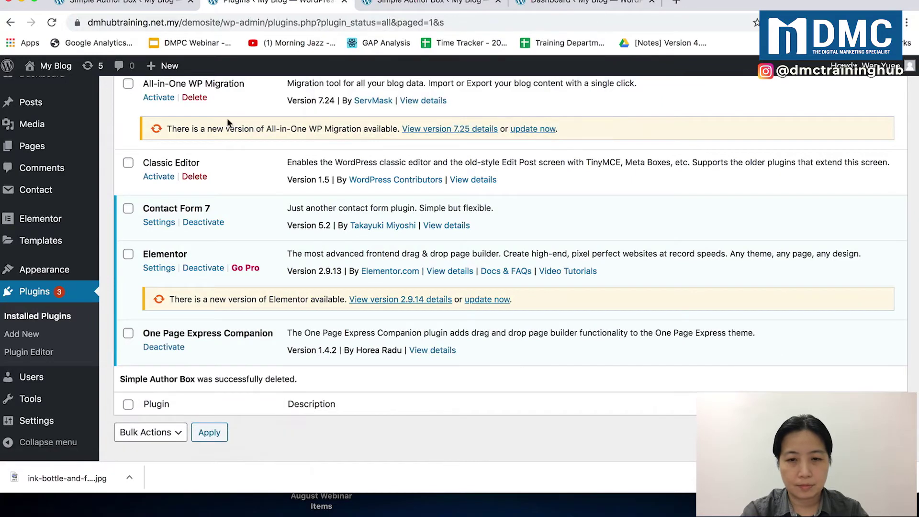
mouse_move(76, 133)
scroll(72, 124, "up", 5)
left_click(41, 94)
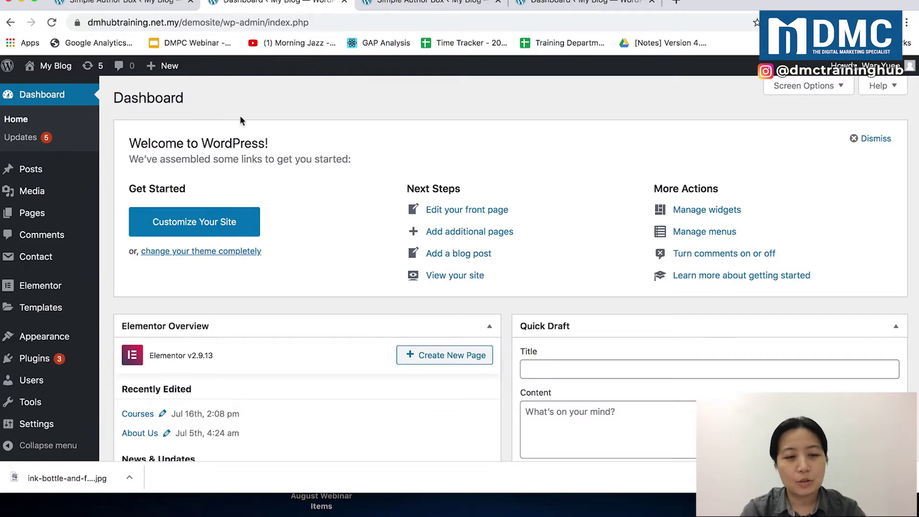
Step: Go to Plugins > Add New and start a plugin directory search
mouse_move(22, 359)
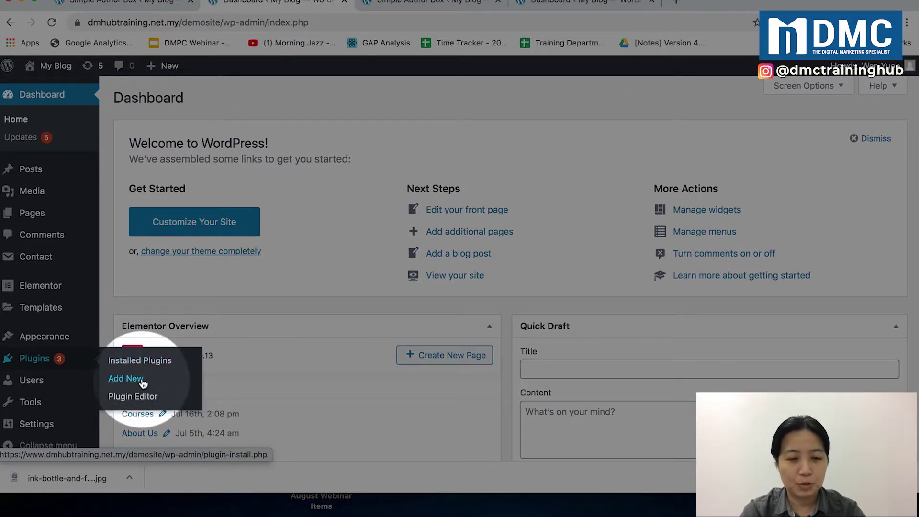
left_click(126, 379)
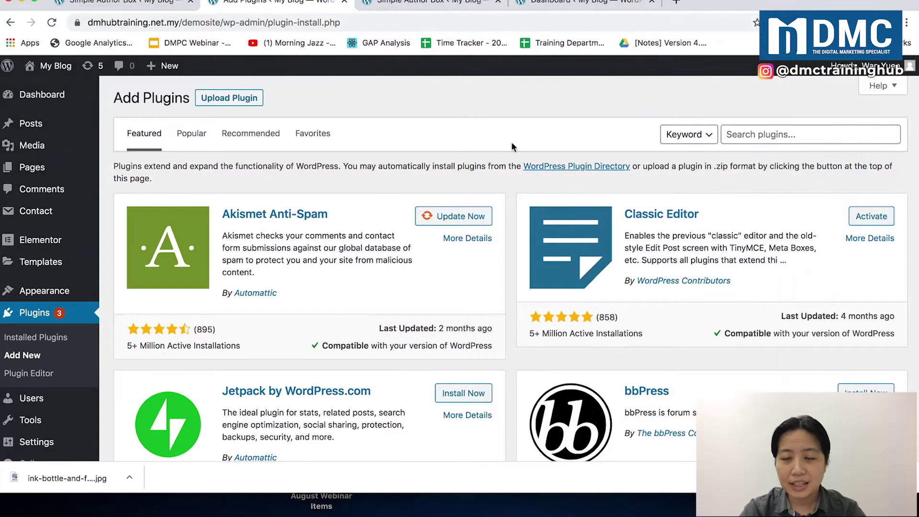
left_click(763, 129)
Step: Search for 'Simple Author Box', then install and activate it
key("super+v")
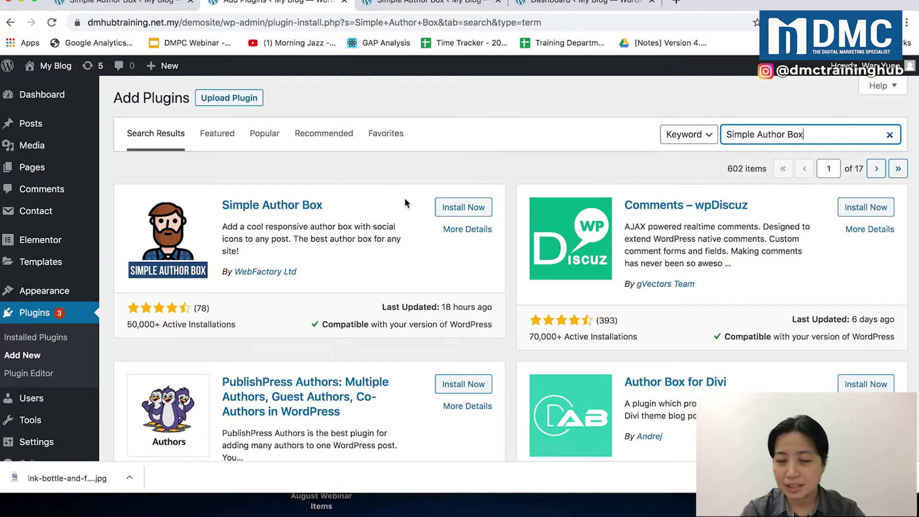
left_click(467, 210)
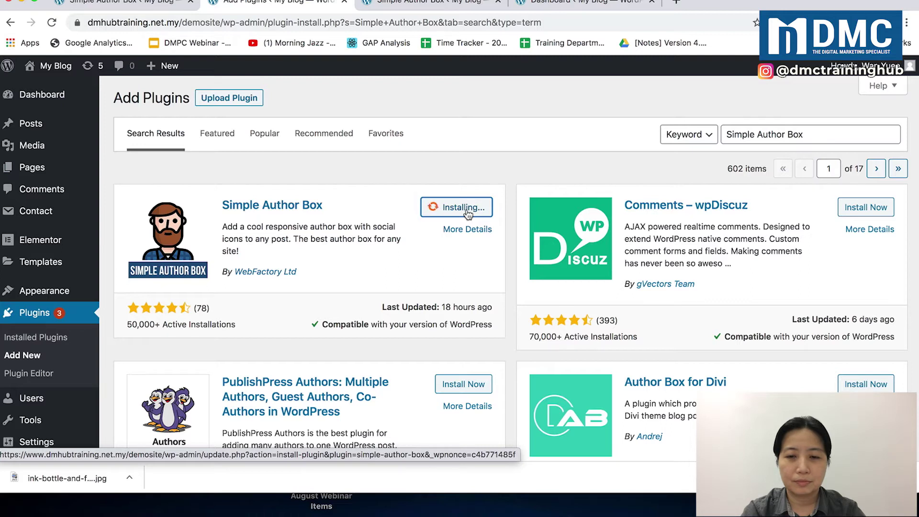
left_click(468, 213)
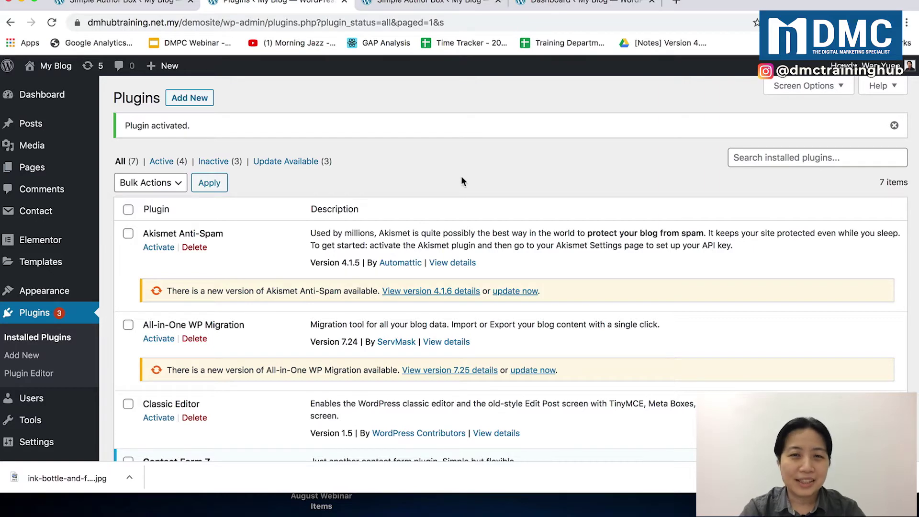
Step: Open the Simple Author settings page from the admin sidebar
scroll(77, 311, "down", 5)
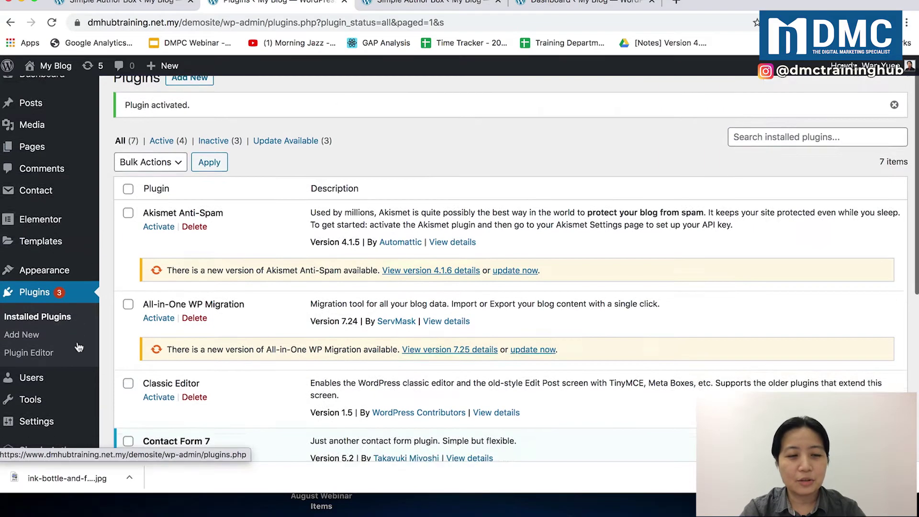
mouse_move(60, 421)
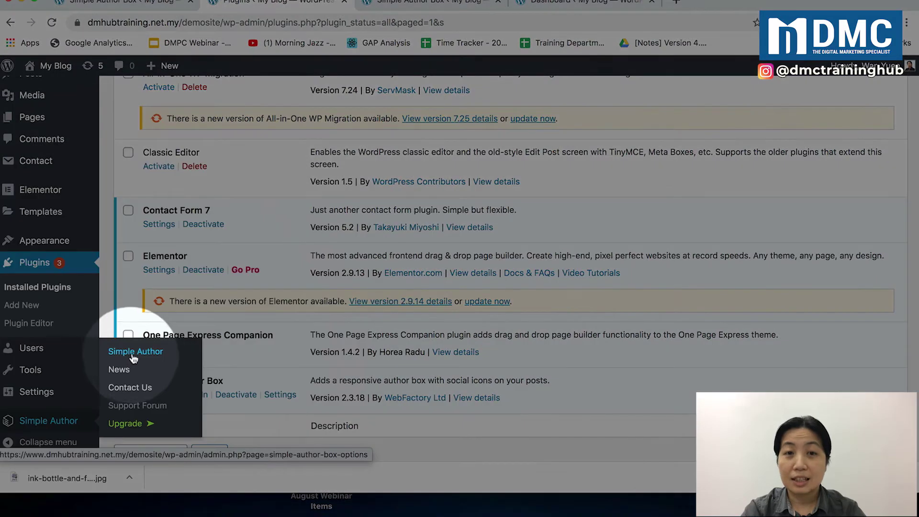
left_click(132, 357)
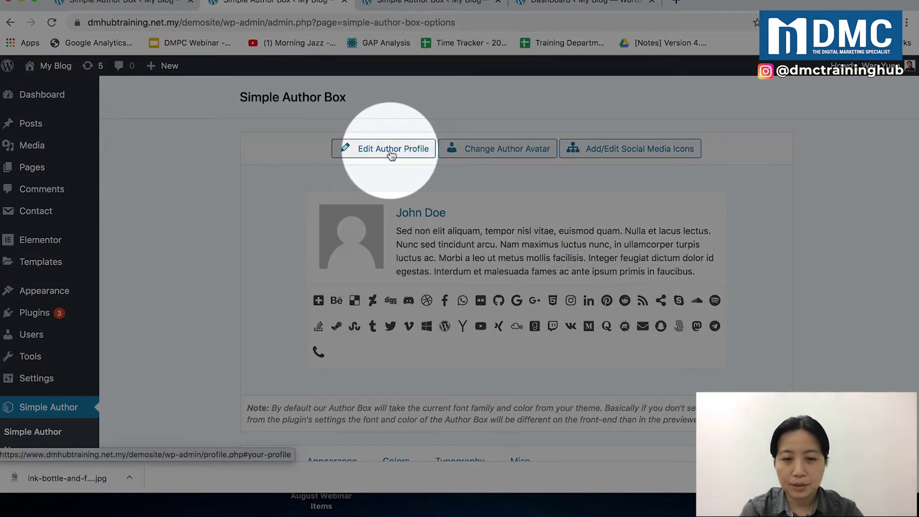
Step: Open the Your Profile page via Edit Author Profile and Howdy > Edit My Profile
left_click(391, 151)
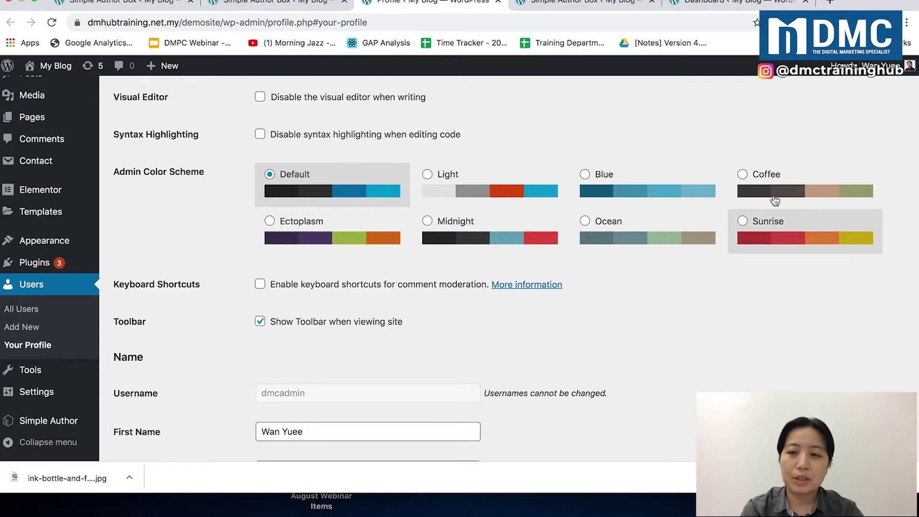
mouse_move(880, 72)
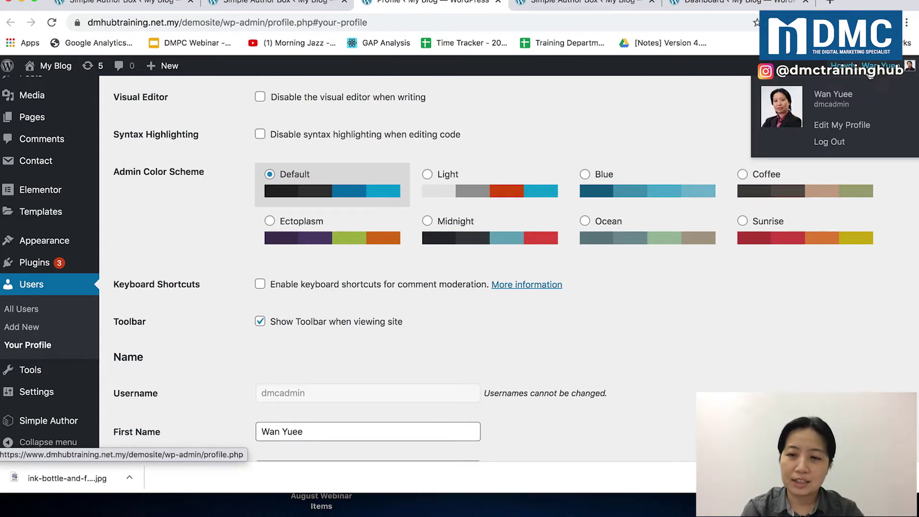
left_click(848, 126)
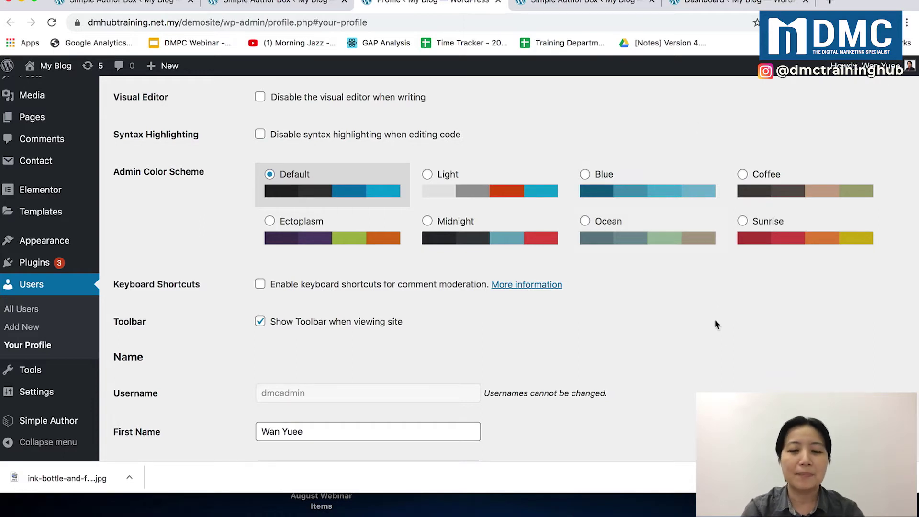
scroll(718, 335, "down", 5)
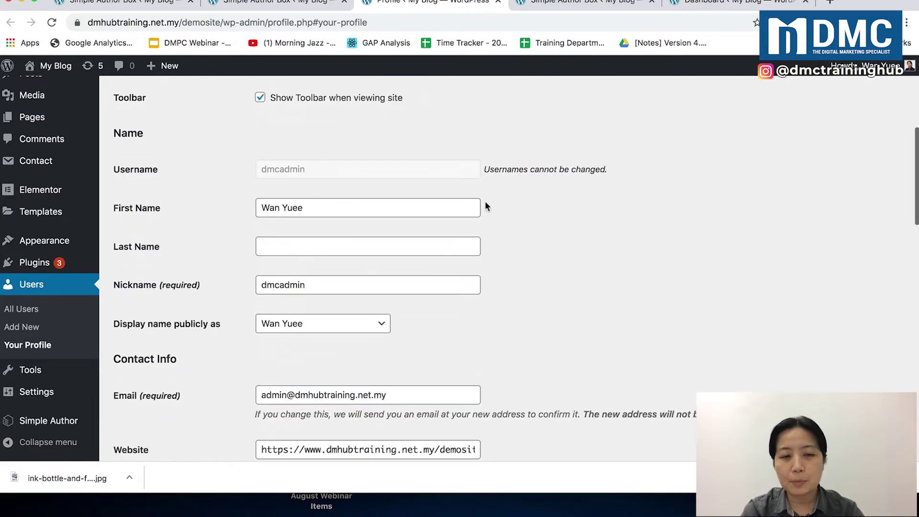
left_click(342, 210)
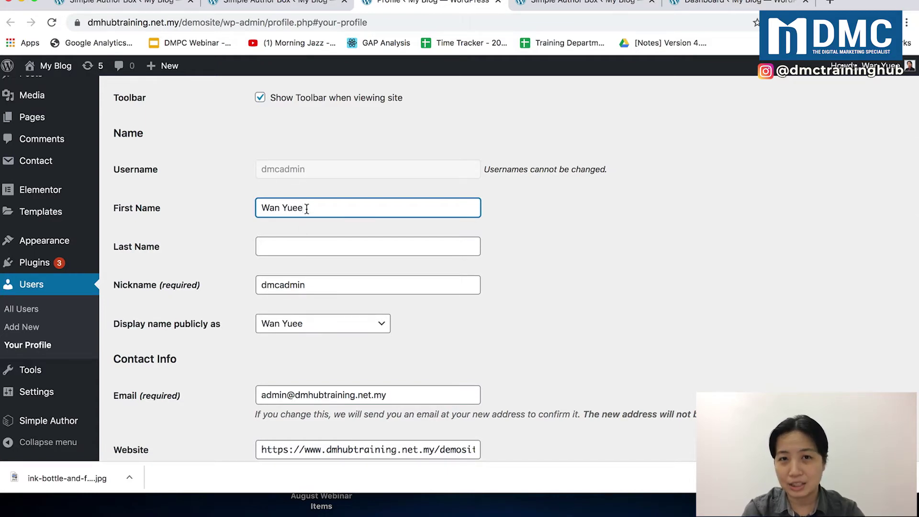
scroll(496, 301, "down", 1)
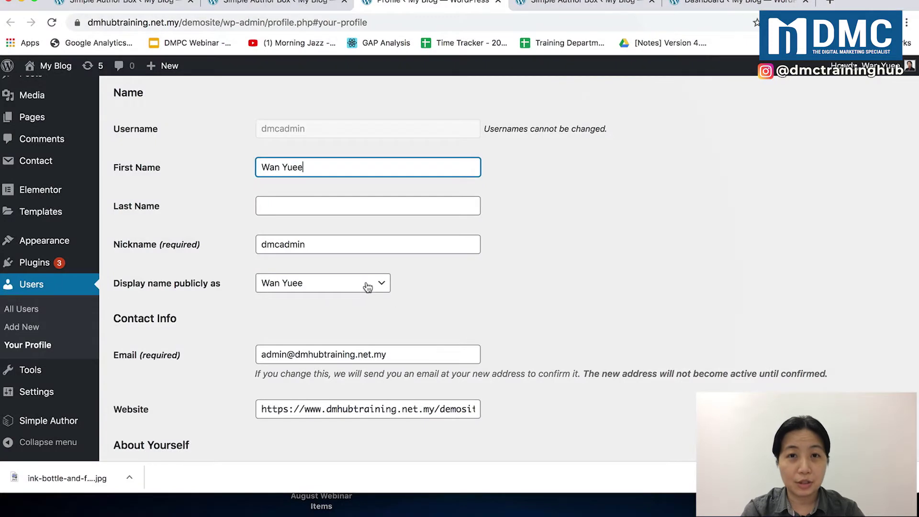
left_click(358, 288)
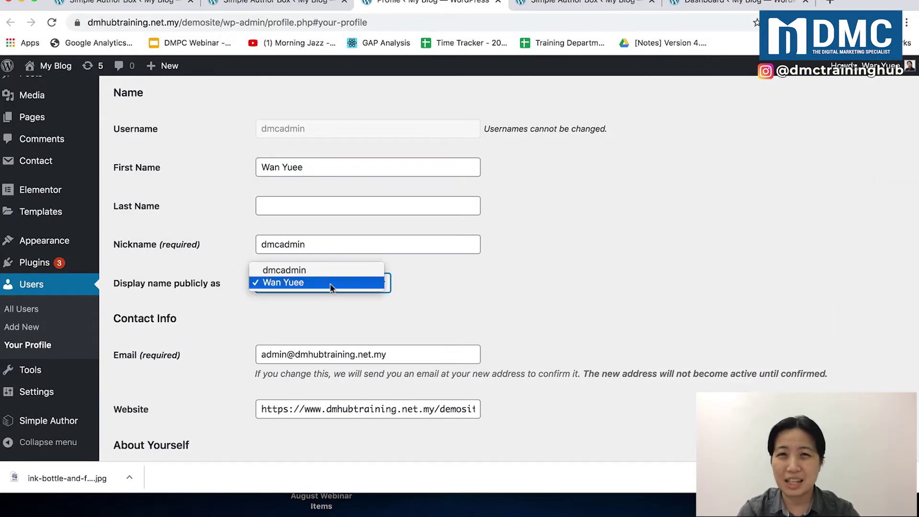
left_click(346, 283)
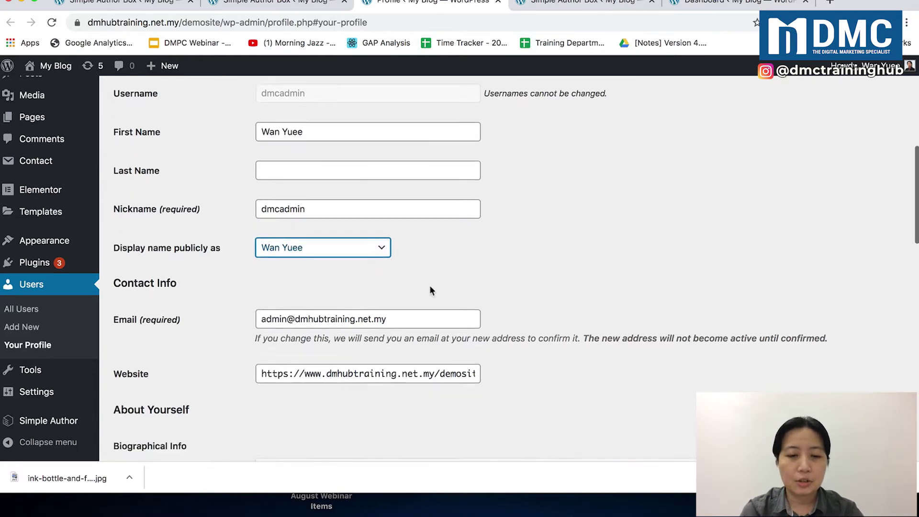
scroll(430, 287, "down", 6)
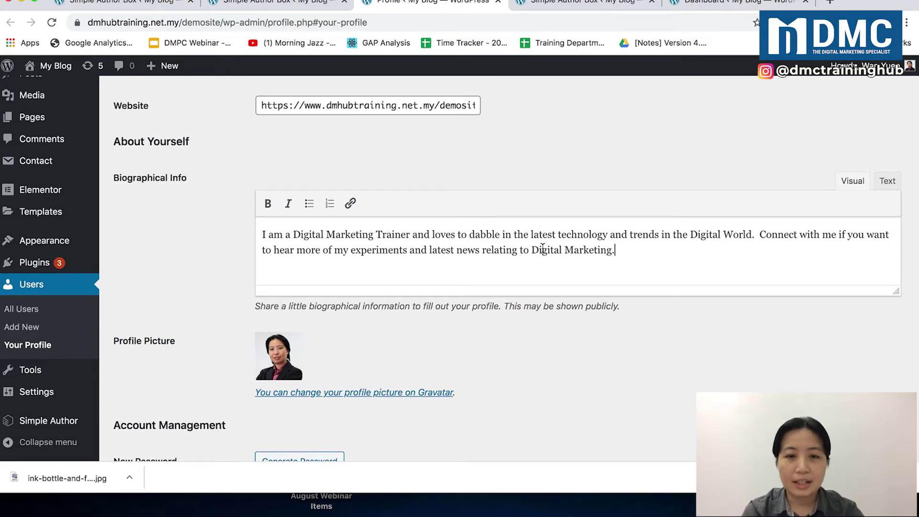
scroll(327, 359, "down", 10)
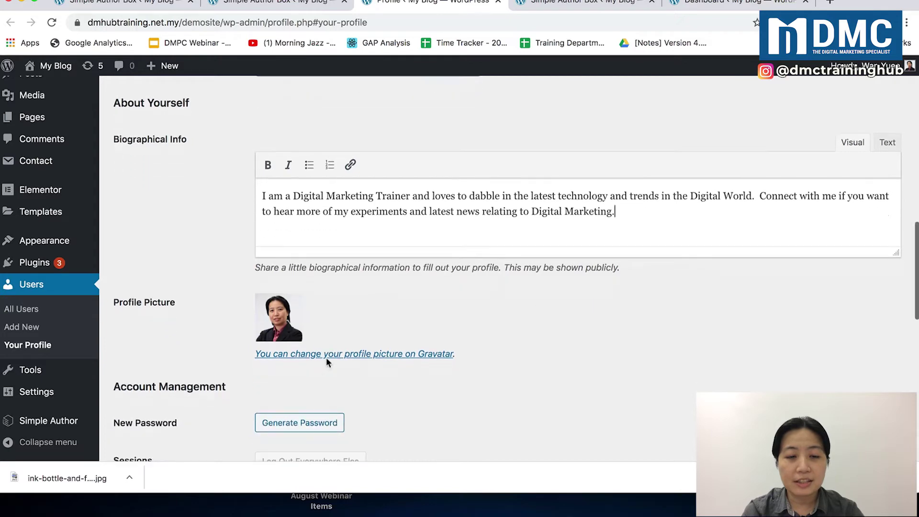
scroll(326, 363, "down", 3)
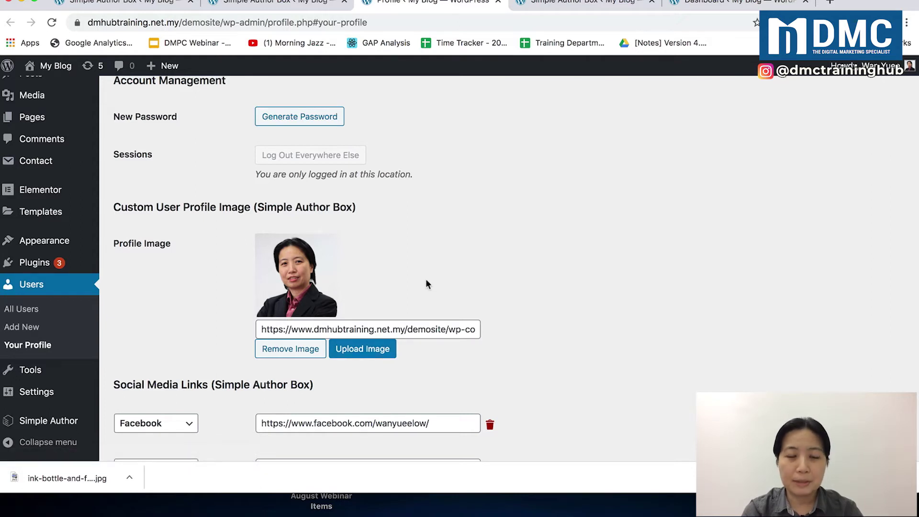
scroll(427, 285, "down", 4)
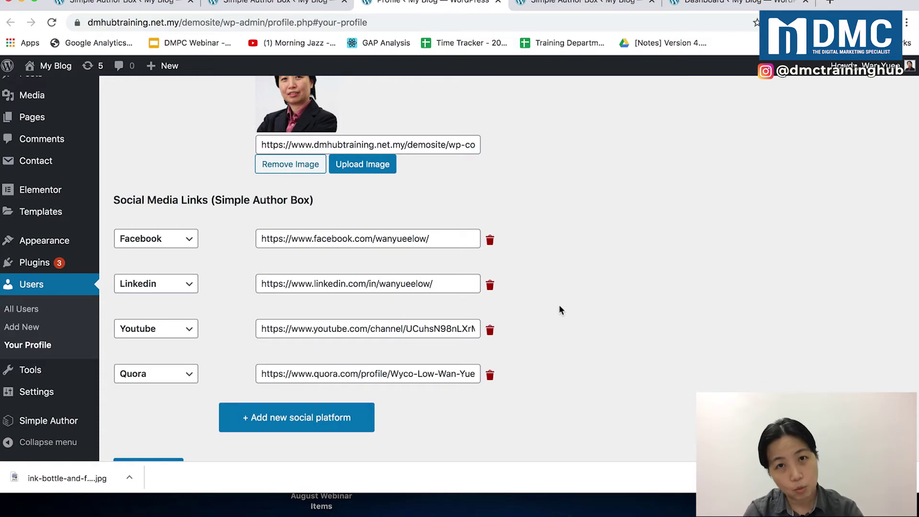
scroll(405, 381, "down", 3)
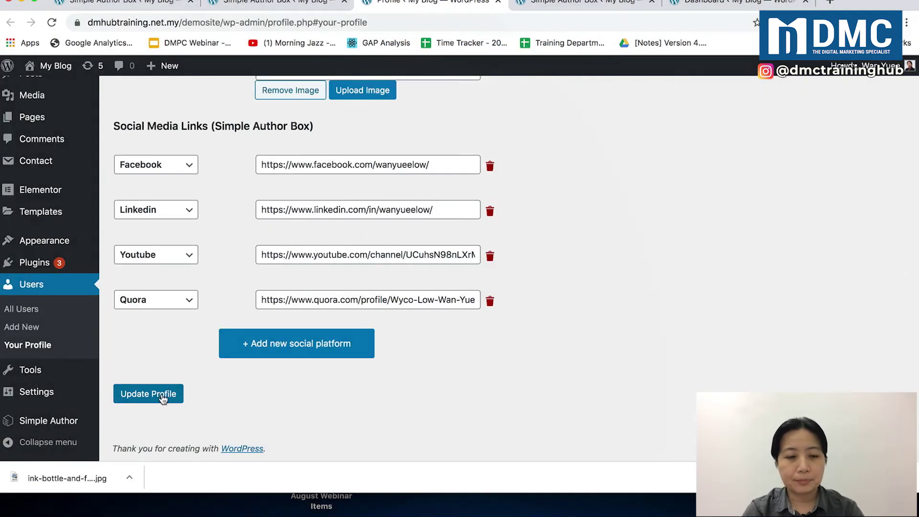
left_click(162, 399)
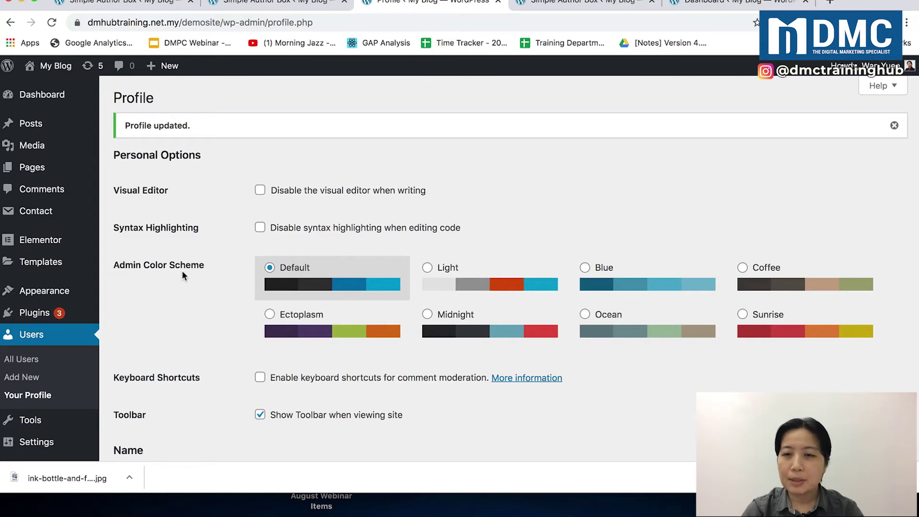
Step: Open Chrome's main options menu
left_click(906, 22)
left_click(825, 76)
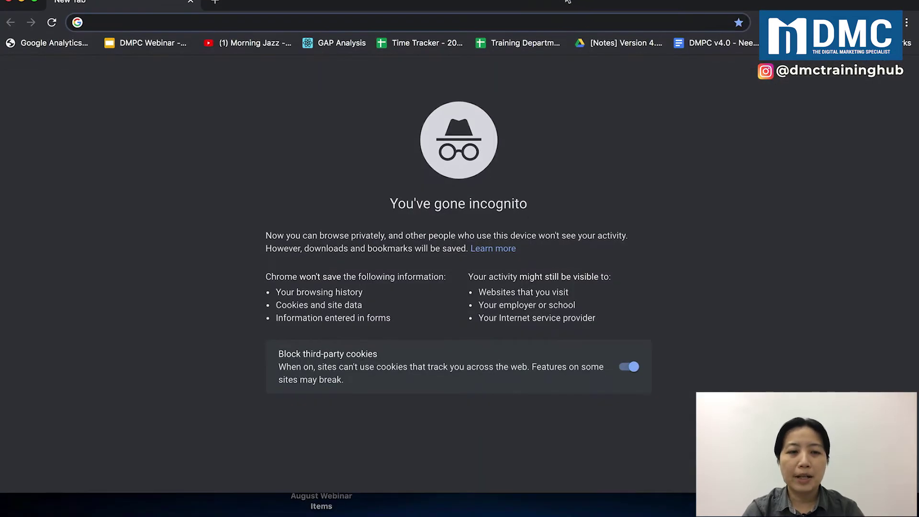
type("www.dmhub")
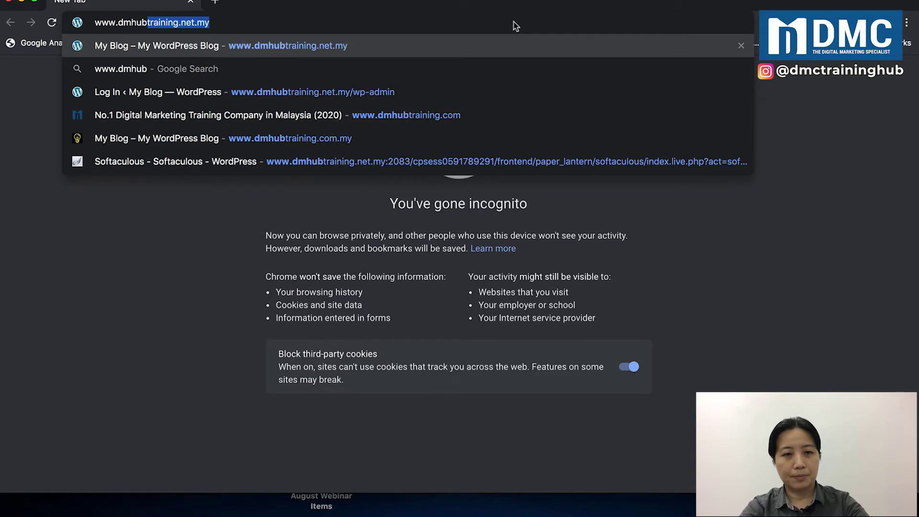
key("Right")
type("/demosi")
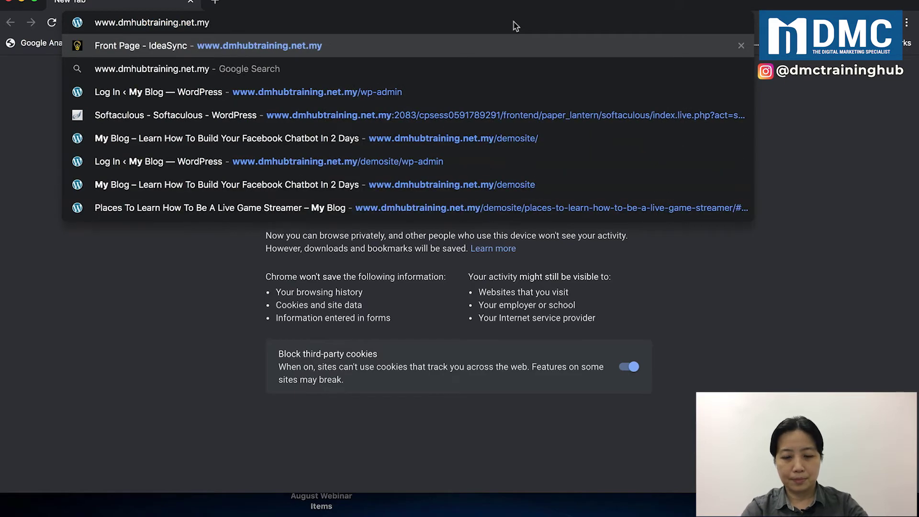
key("Return")
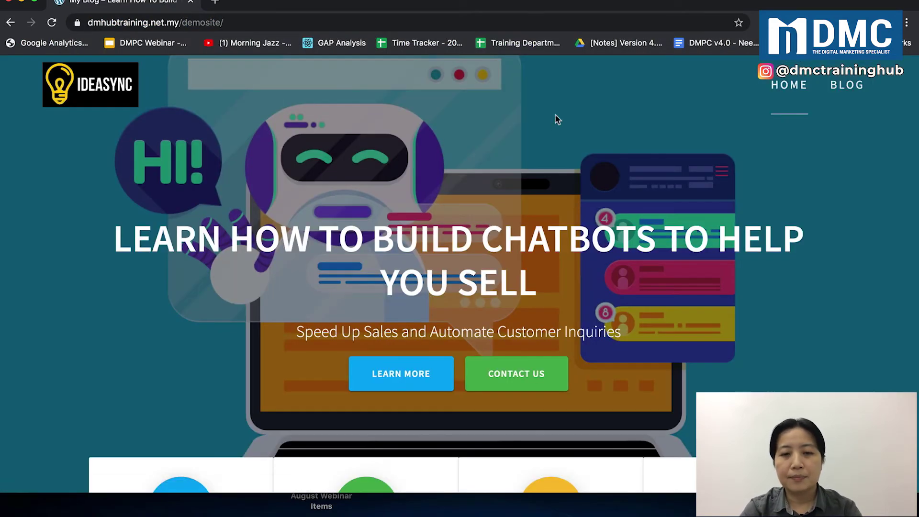
Step: Open BLOG, then the 'Places To Learn How To Be A Live Game Streamer' post
left_click(846, 92)
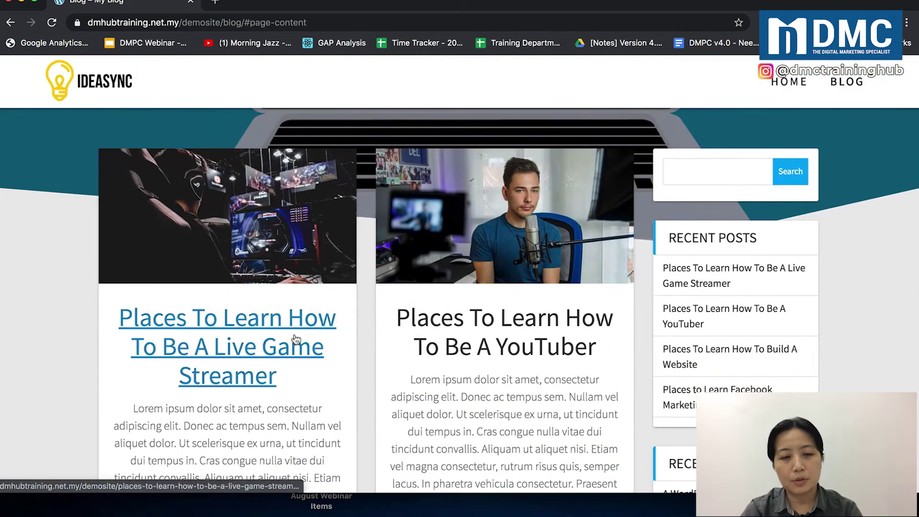
left_click(294, 340)
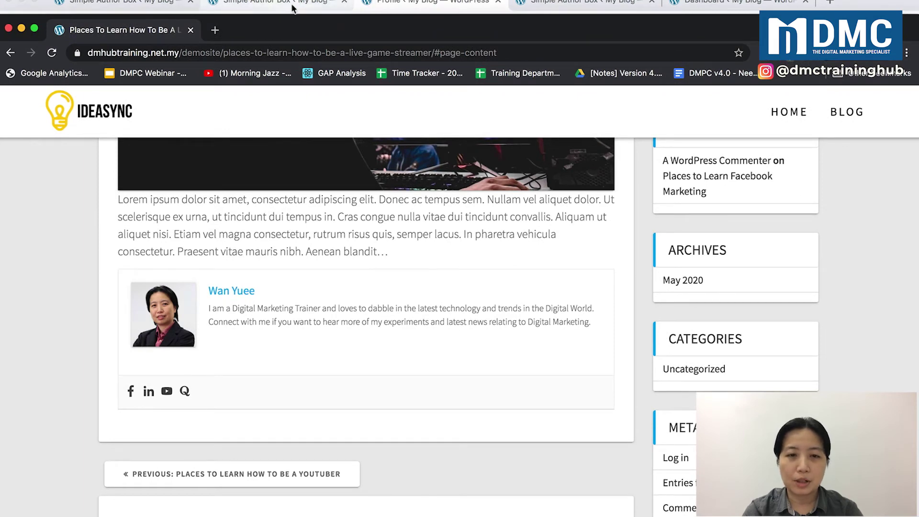
Step: In the admin tab, open Simple Author options and show the Appearance settings
left_click(412, 4)
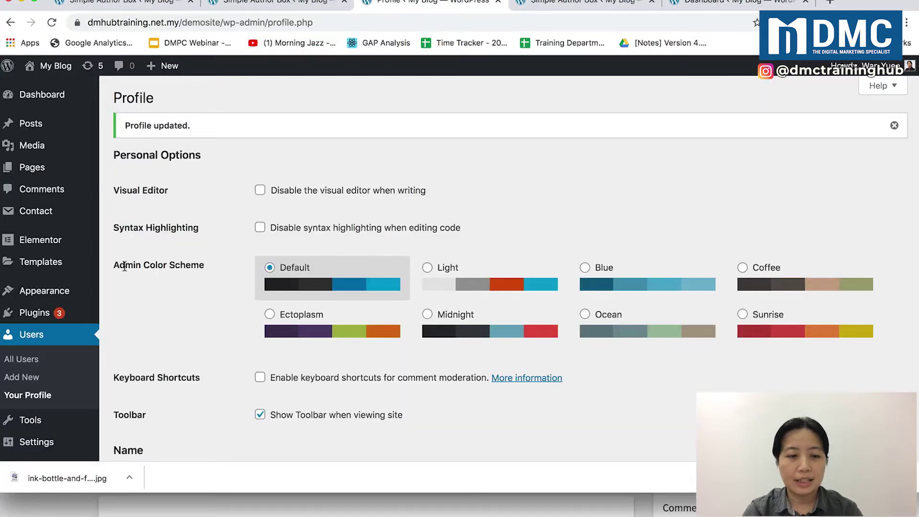
scroll(72, 412, "down", 10)
mouse_move(63, 423)
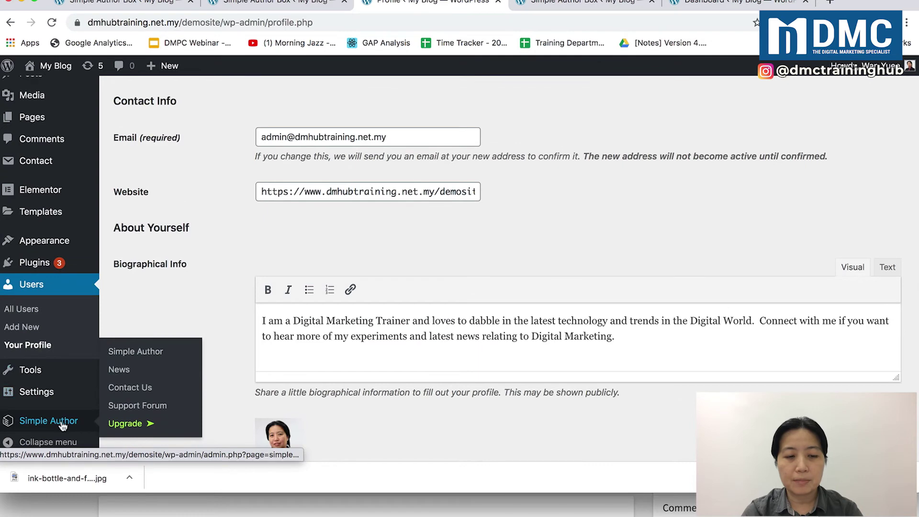
left_click(126, 353)
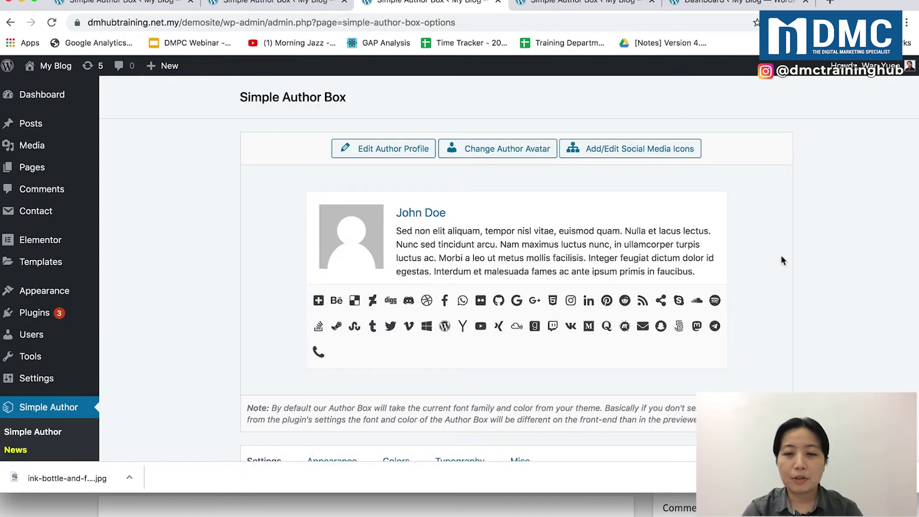
scroll(769, 295, "down", 6)
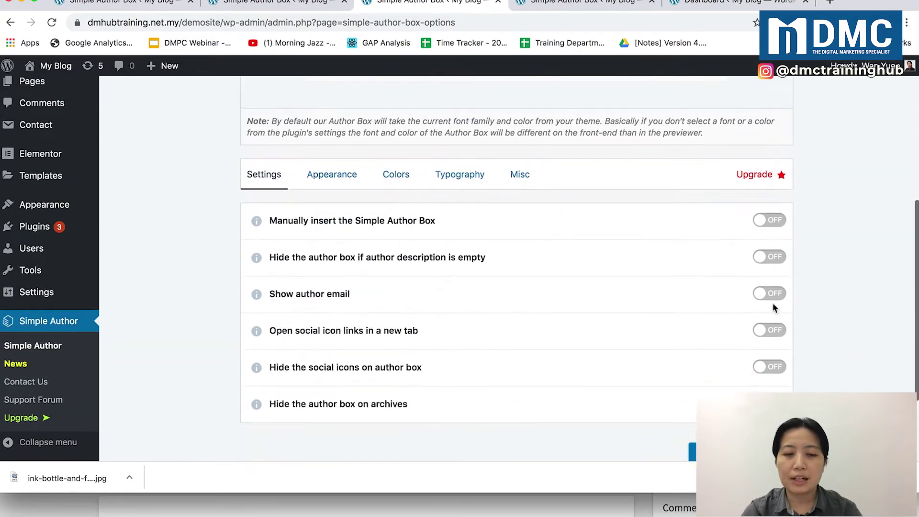
scroll(773, 302, "down", 1)
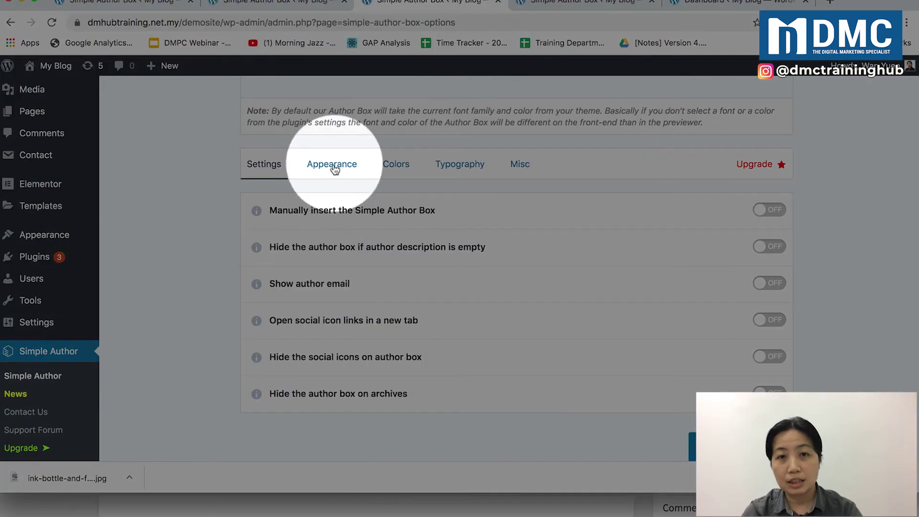
left_click(333, 166)
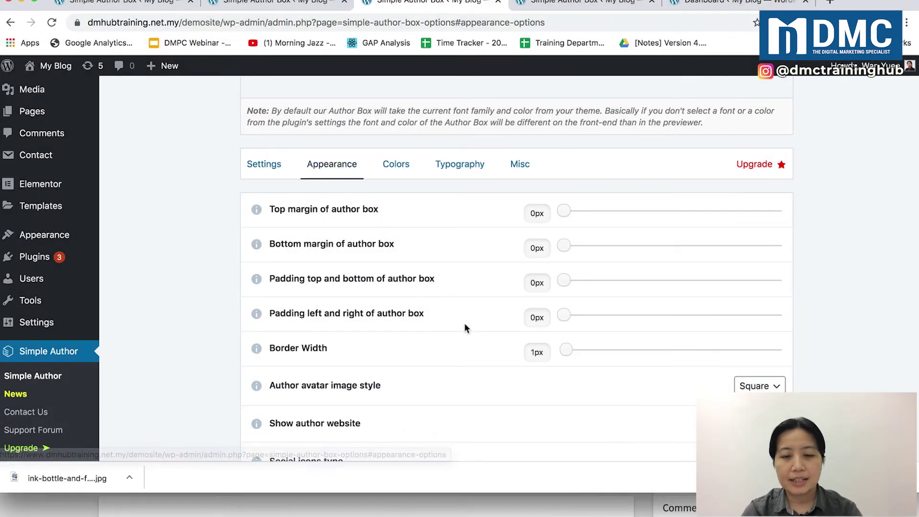
Step: Set avatar style to Circle, social icons to Colored with Circle style, and save
scroll(464, 328, "down", 3)
scroll(464, 327, "down", 1)
scroll(464, 327, "up", 2)
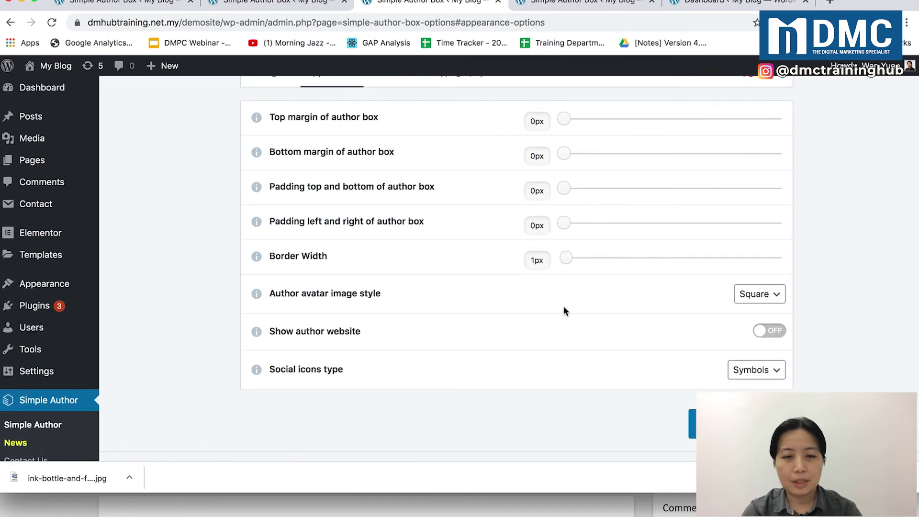
left_click(754, 301)
left_click(752, 307)
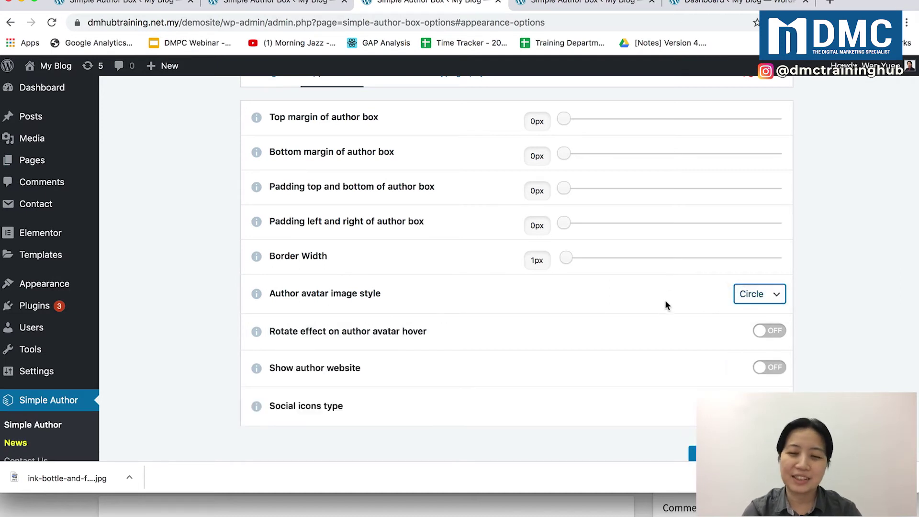
scroll(662, 369, "down", 3)
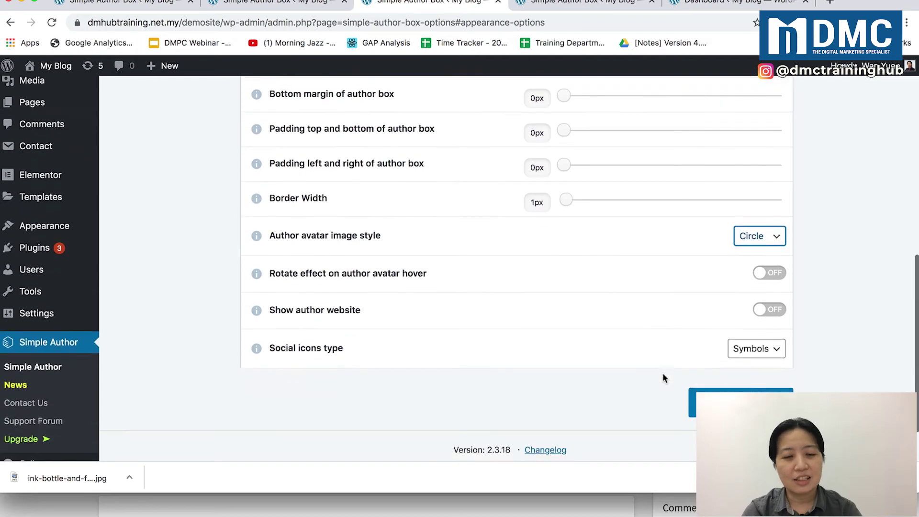
left_click(772, 343)
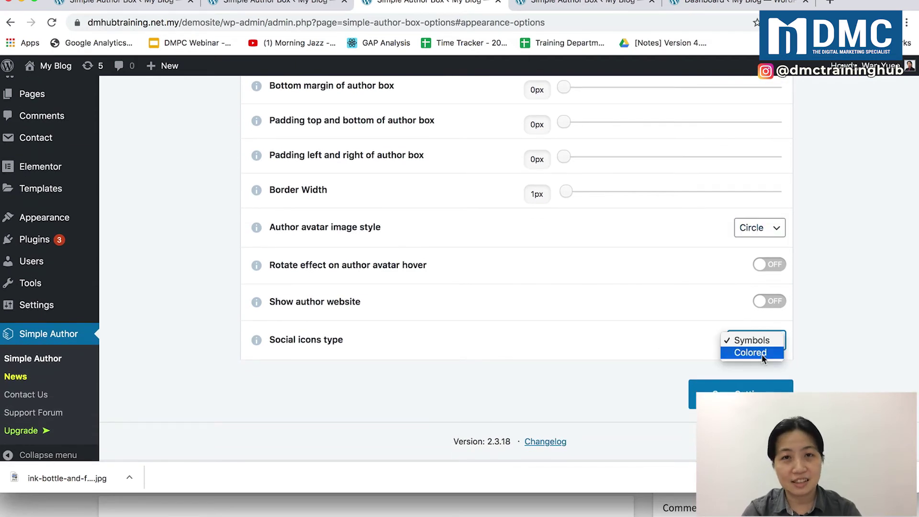
left_click(763, 358)
scroll(644, 343, "down", 3)
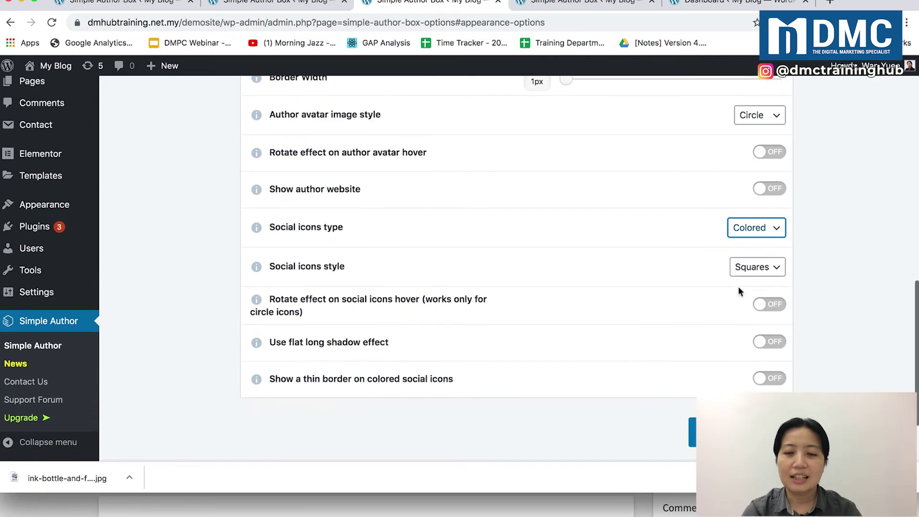
left_click(756, 266)
left_click(748, 281)
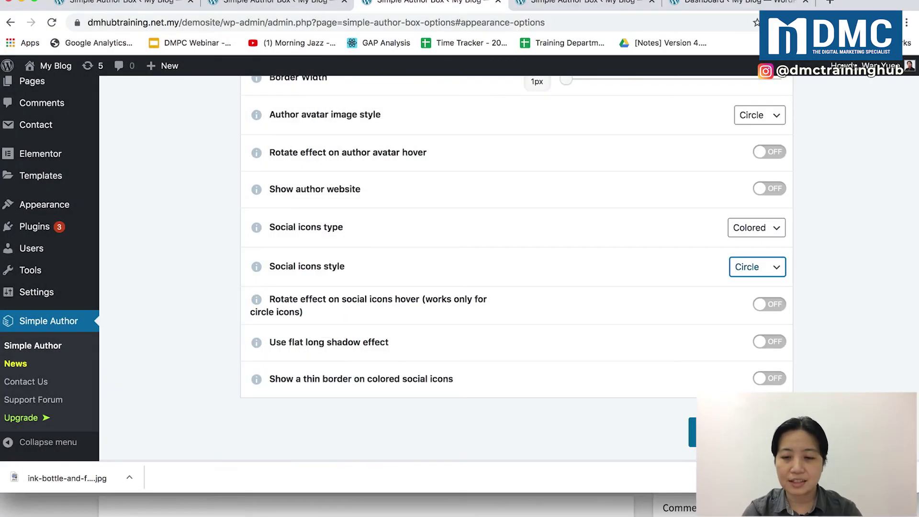
left_click(718, 432)
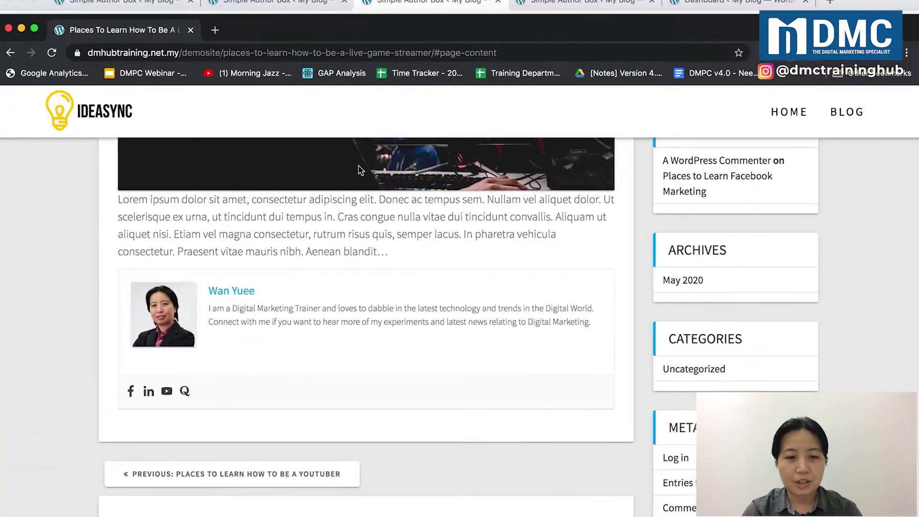
Step: Reload the game-streamer blog post and scroll down to its restyled author box
left_click(338, 48)
key("Return")
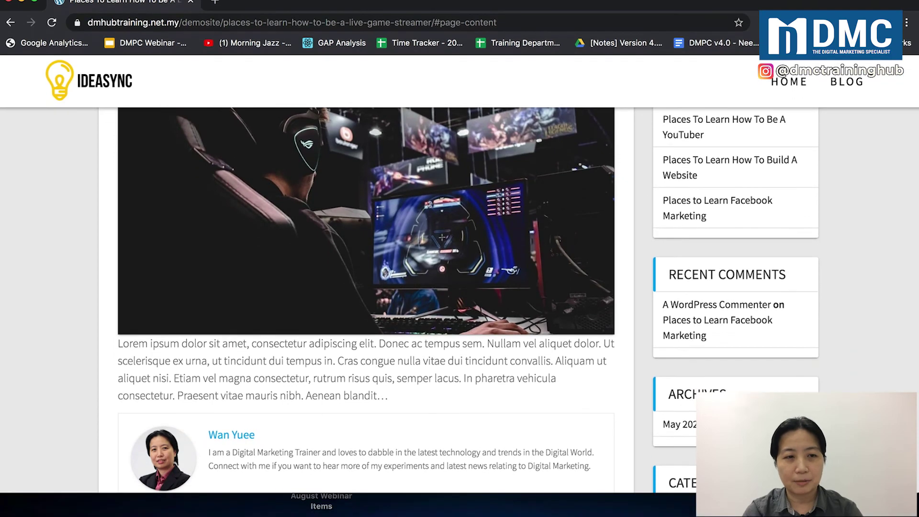
scroll(371, 236, "down", 5)
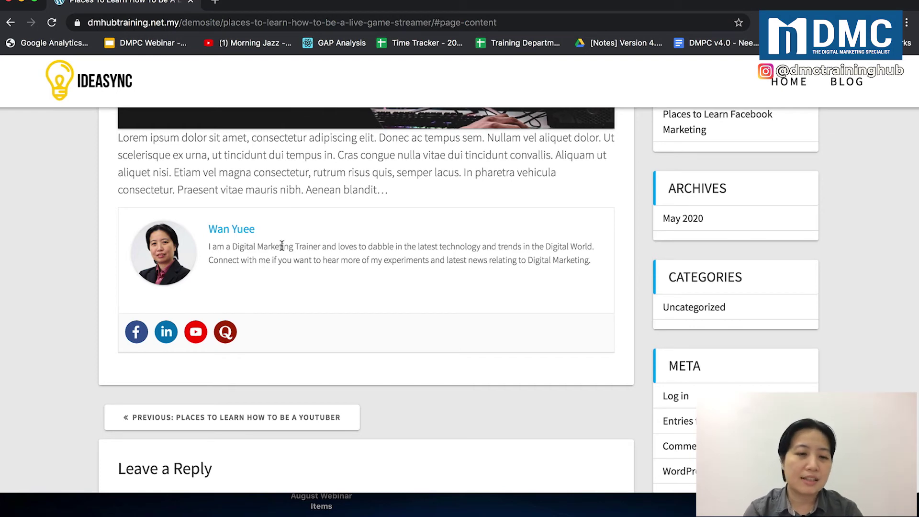
Step: Highlight the author name and bio text in the author box, then clear the selection
left_click_drag(209, 249, 229, 248)
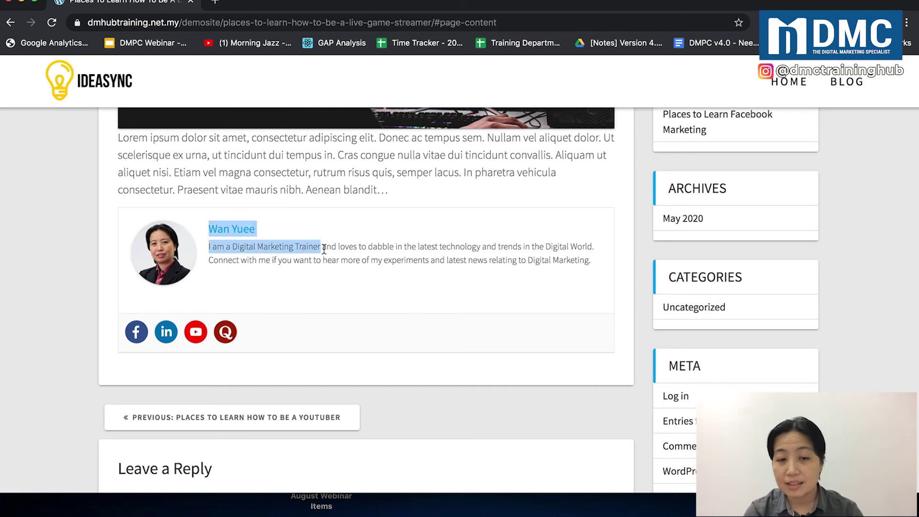
left_click_drag(324, 249, 500, 264)
left_click(481, 265)
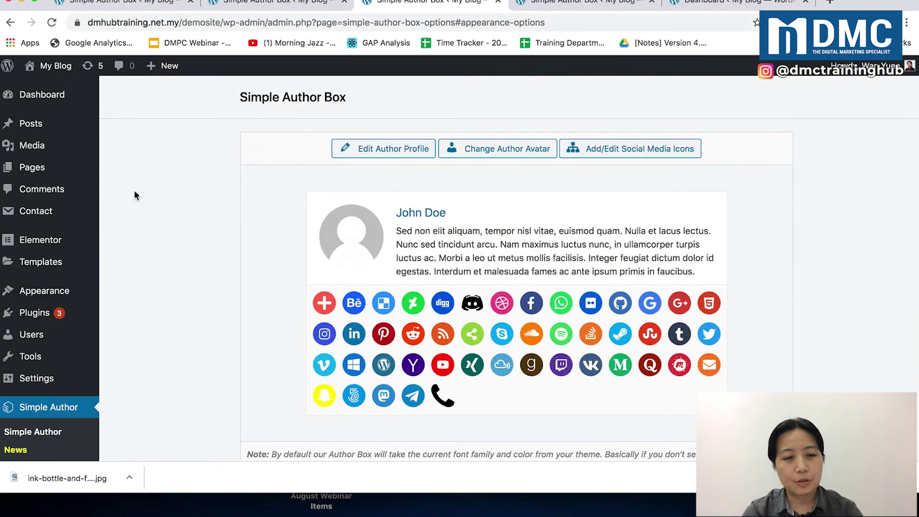
Step: Open the theme Customizer's Additional CSS editor
mouse_move(61, 294)
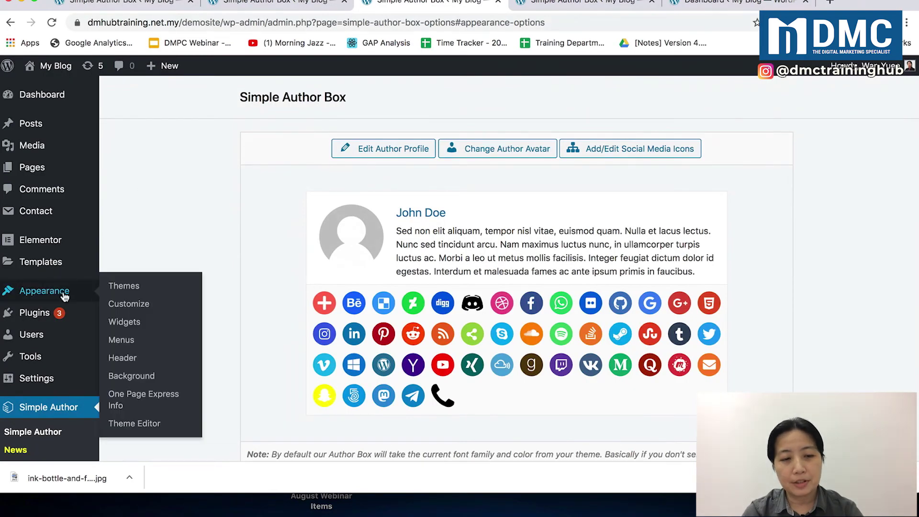
left_click(129, 306)
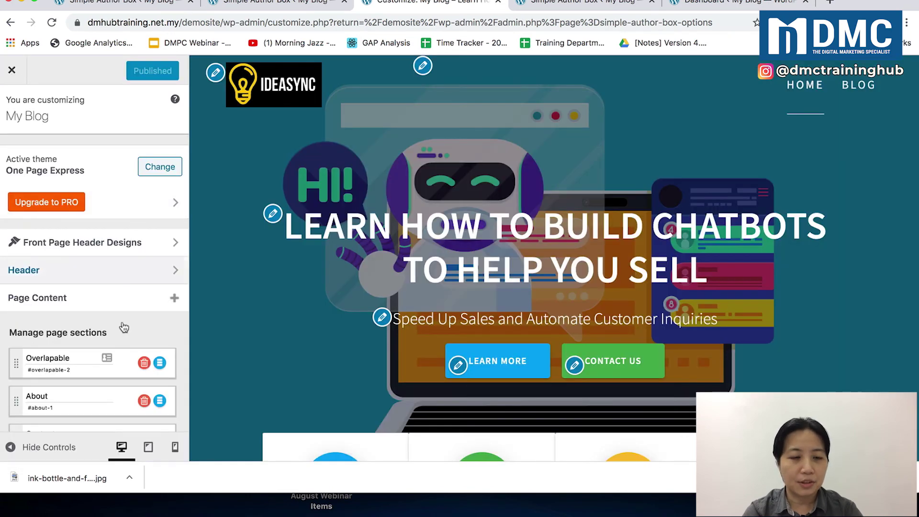
scroll(122, 331, "down", 10)
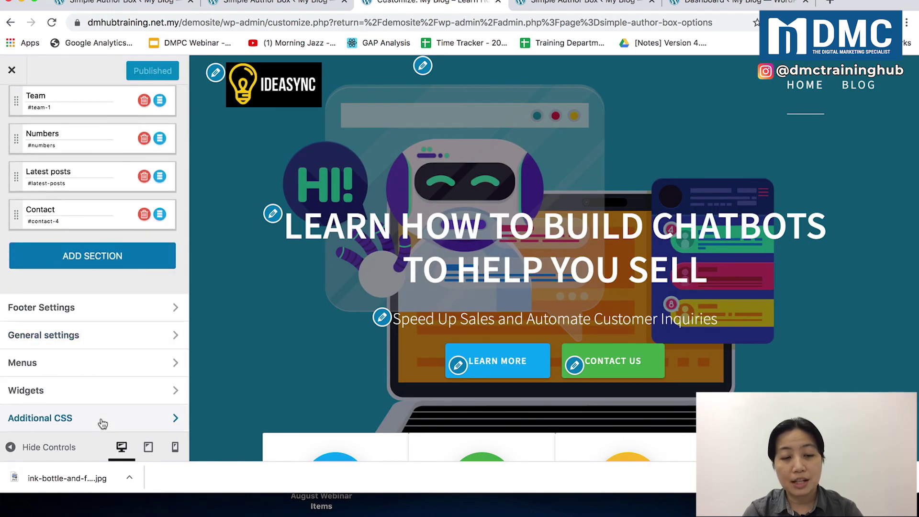
left_click(101, 421)
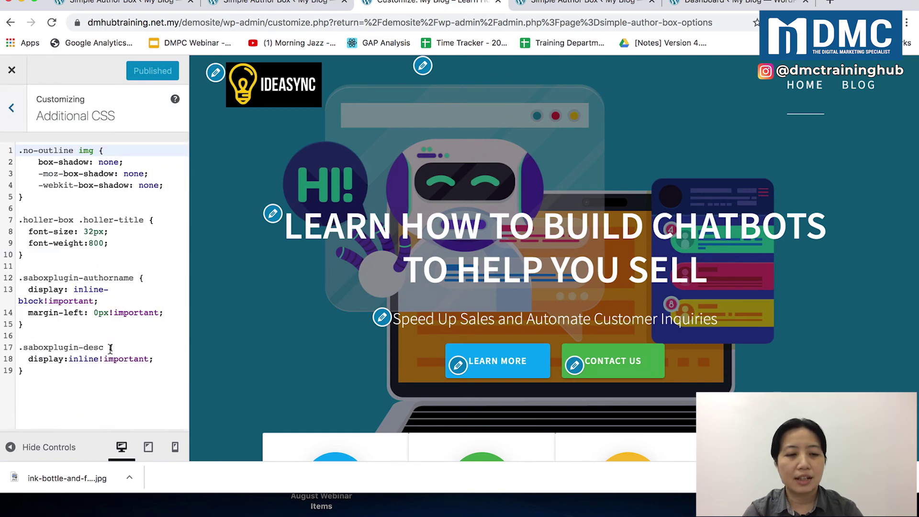
Step: Select the .saboxplugin-authorname and .saboxplugin-desc rules on lines 12–19, then deselect them
left_click(70, 386)
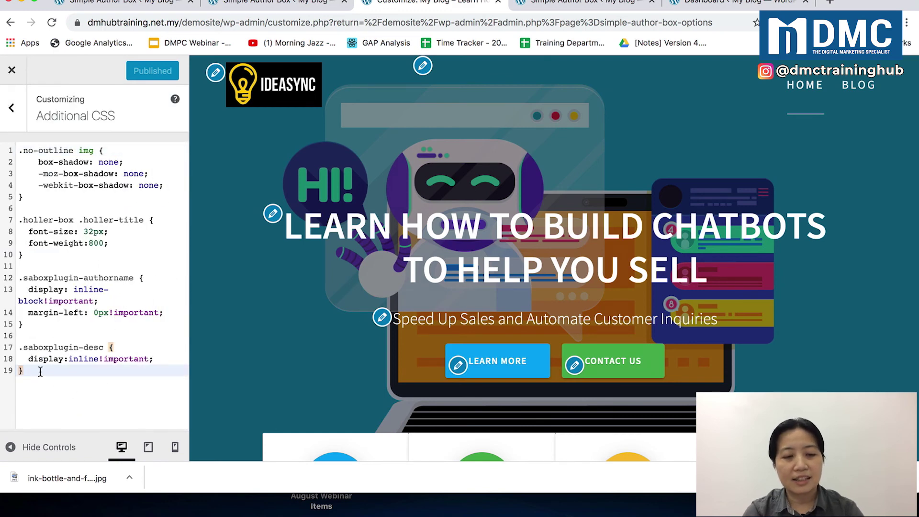
left_click_drag(22, 370, 1, 286)
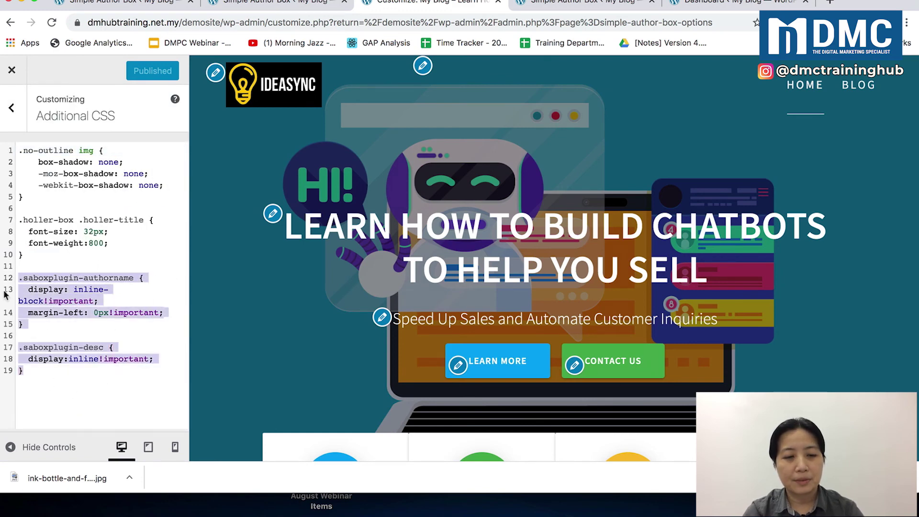
scroll(132, 389, "up", 5)
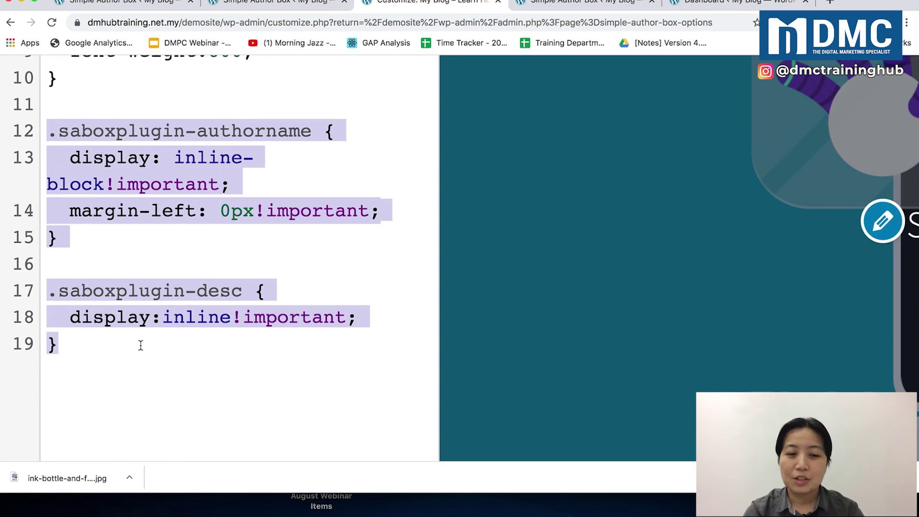
left_click(156, 339)
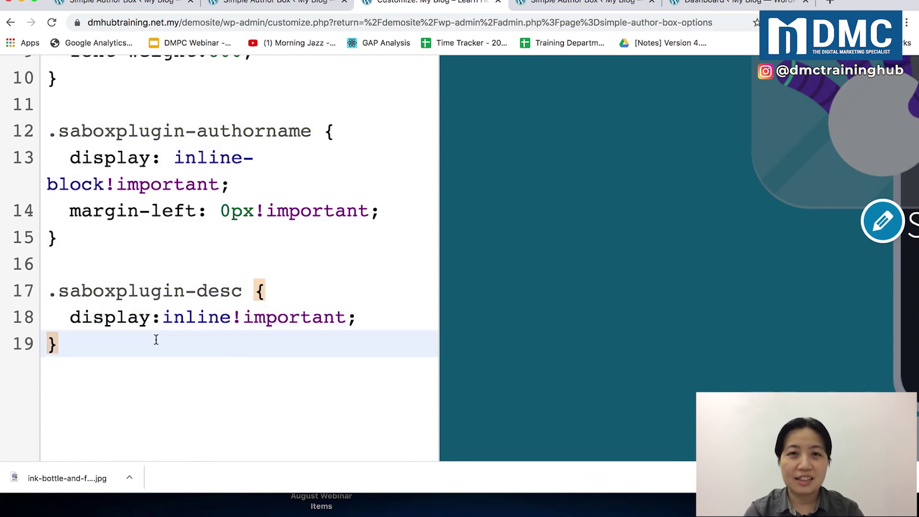